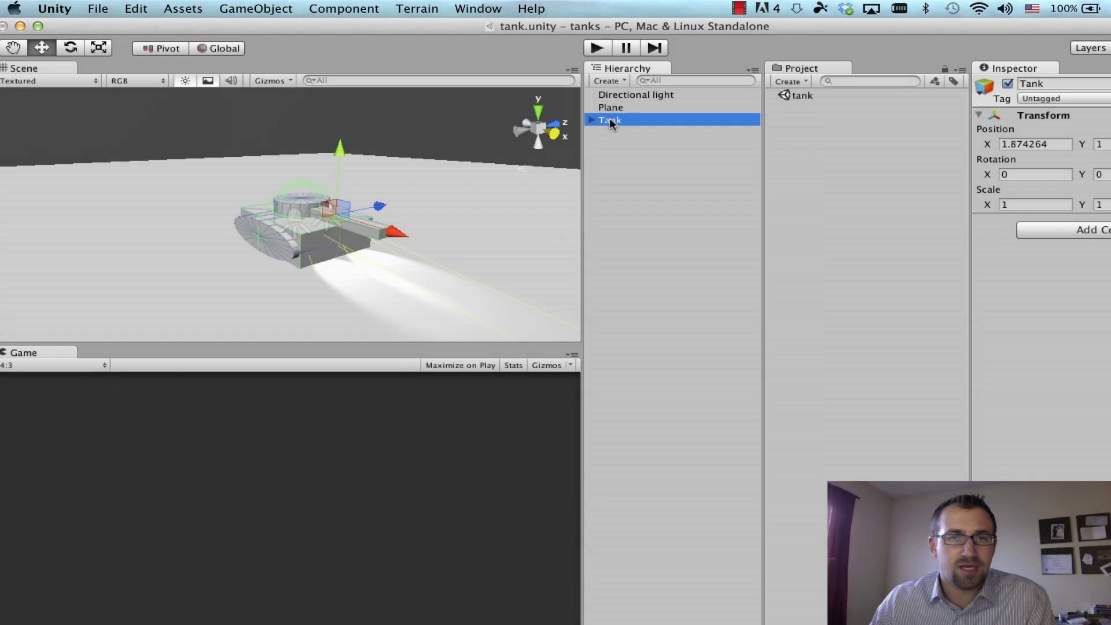
Look over the scene's directional light, plane and tank by selecting each object in turn
click(634, 94)
click(628, 107)
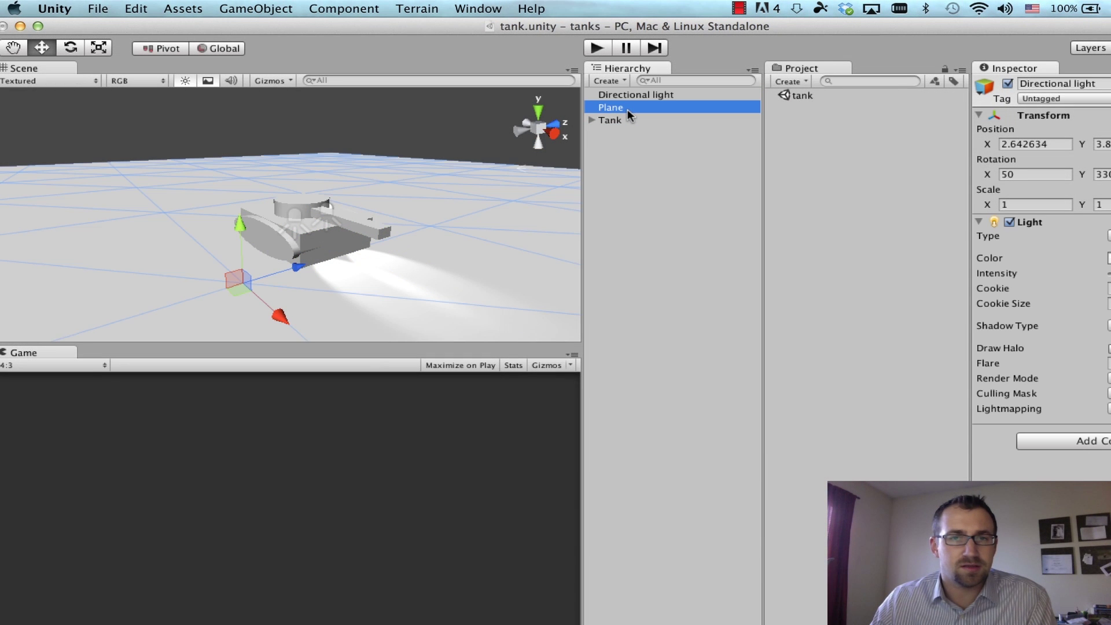
click(624, 120)
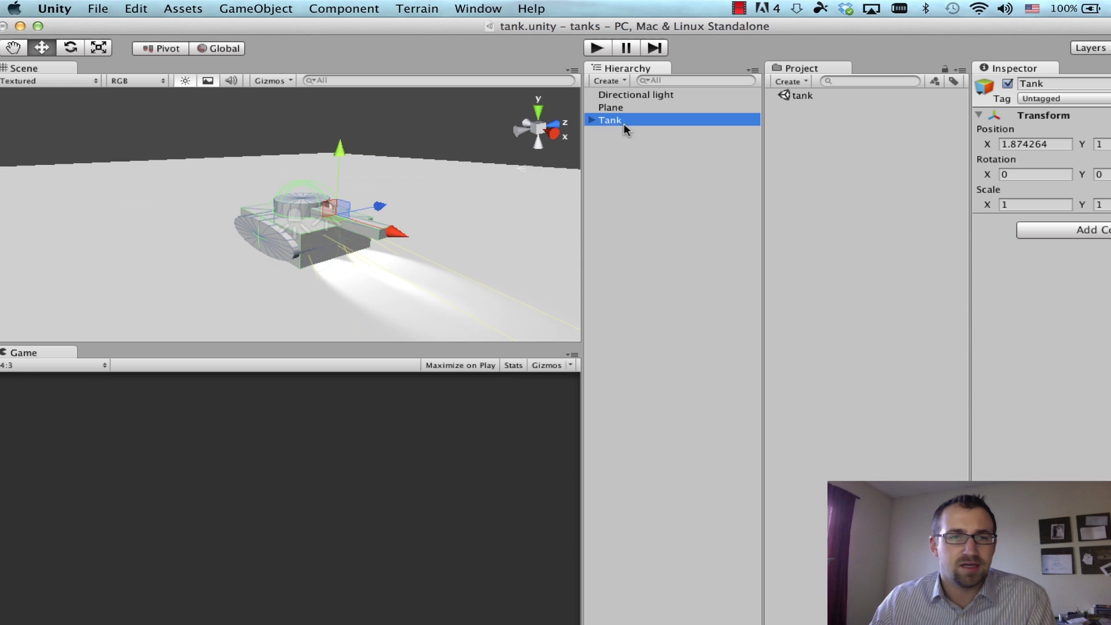
alt+drag(494, 133, 449, 129)
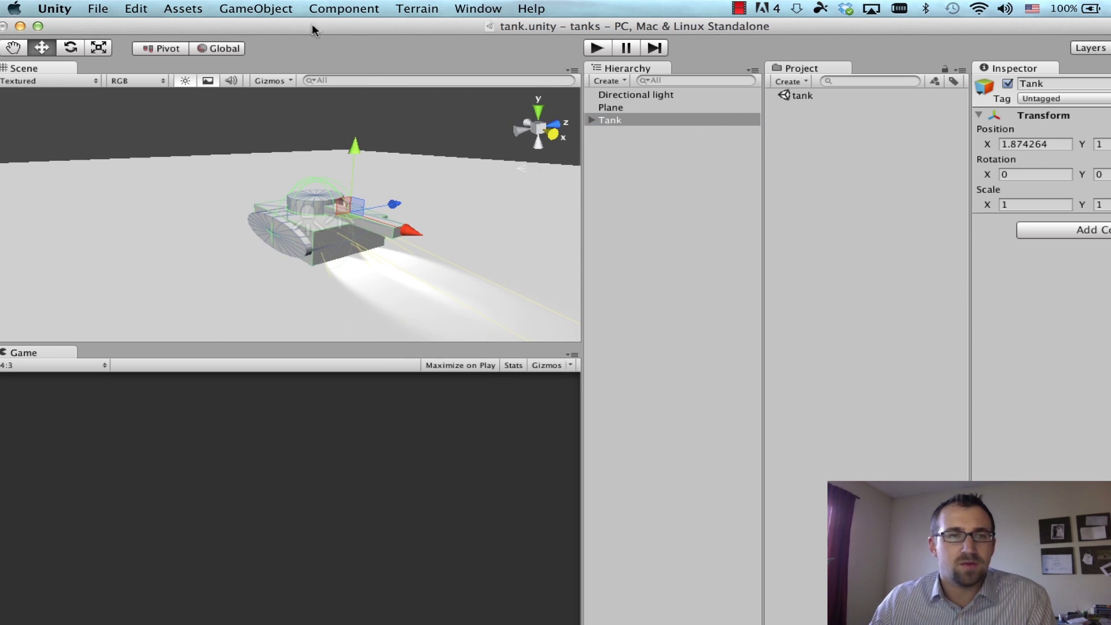
Import the built-in Skyboxes package into the project with all of its items included
right_click(807, 145)
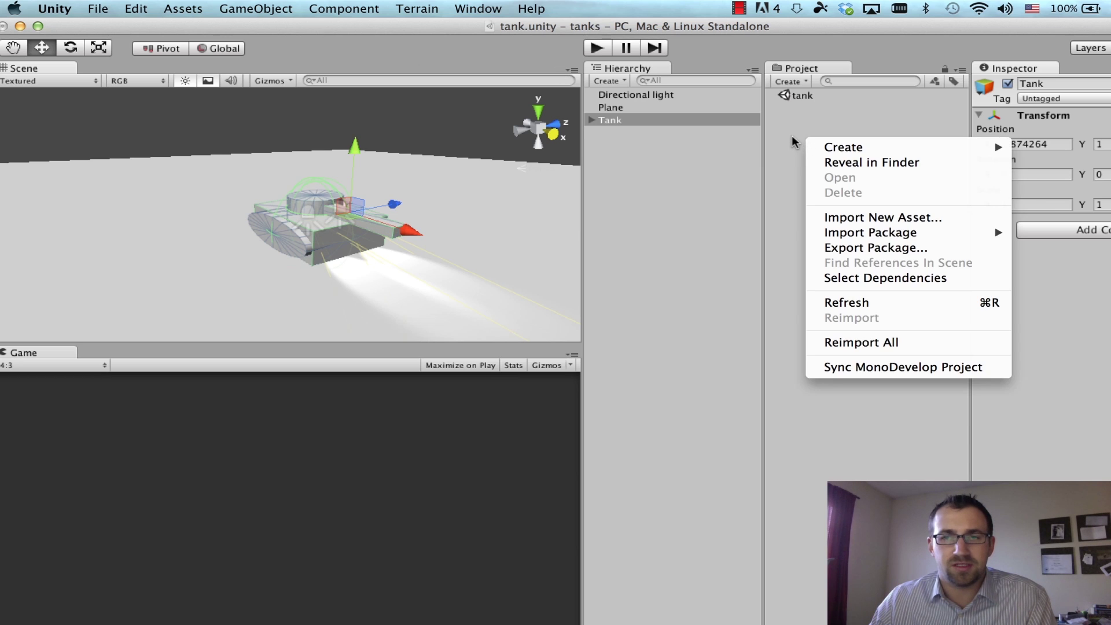
click(794, 142)
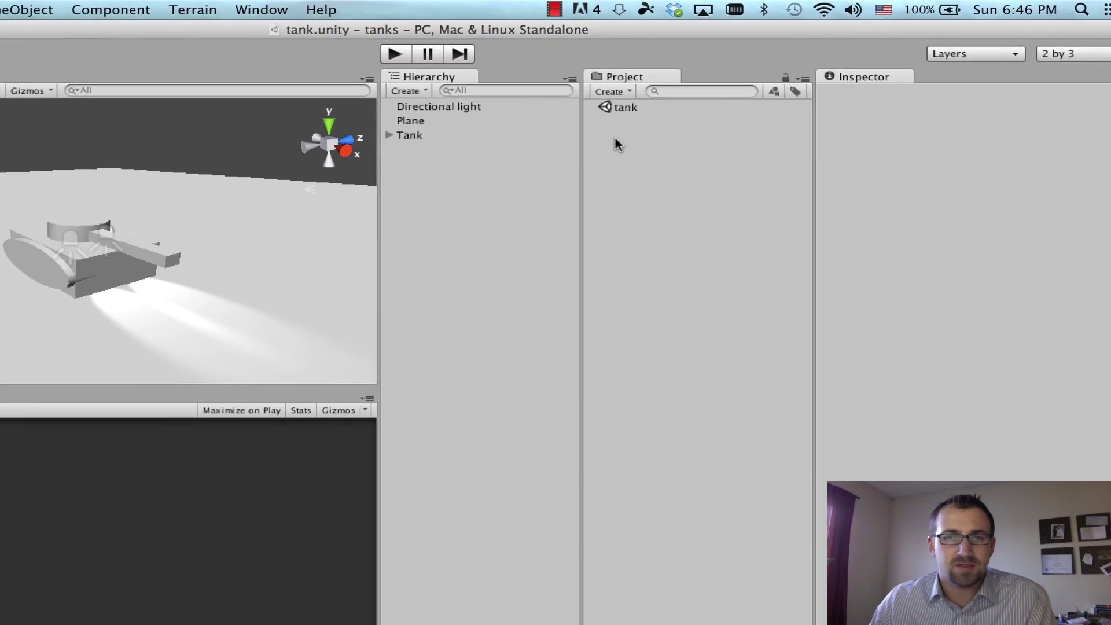
right_click(794, 126)
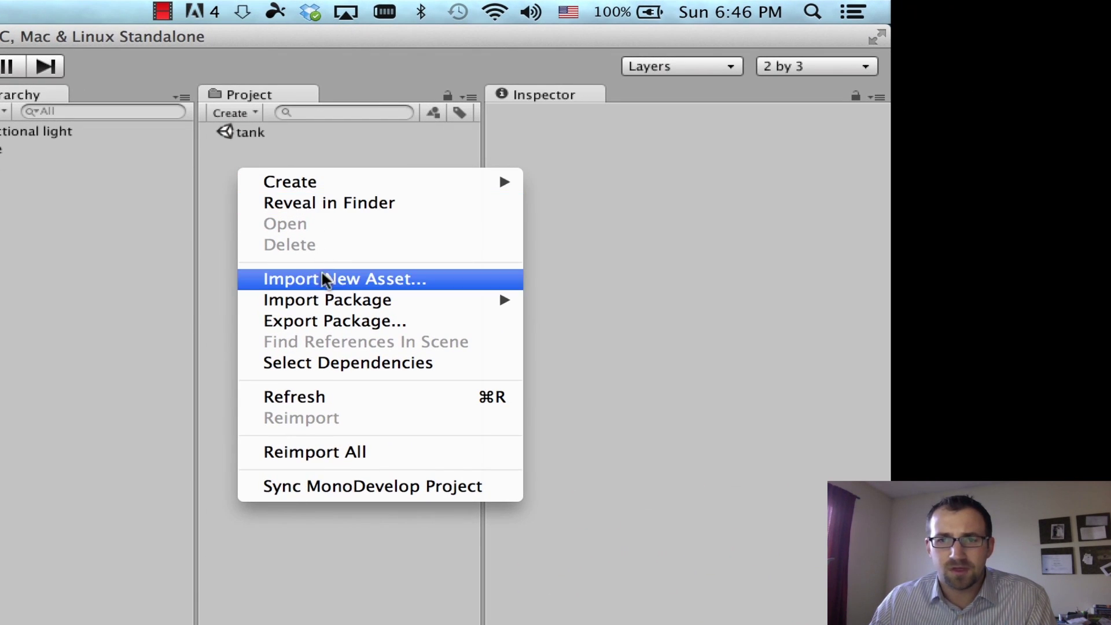
mouse_move(325, 301)
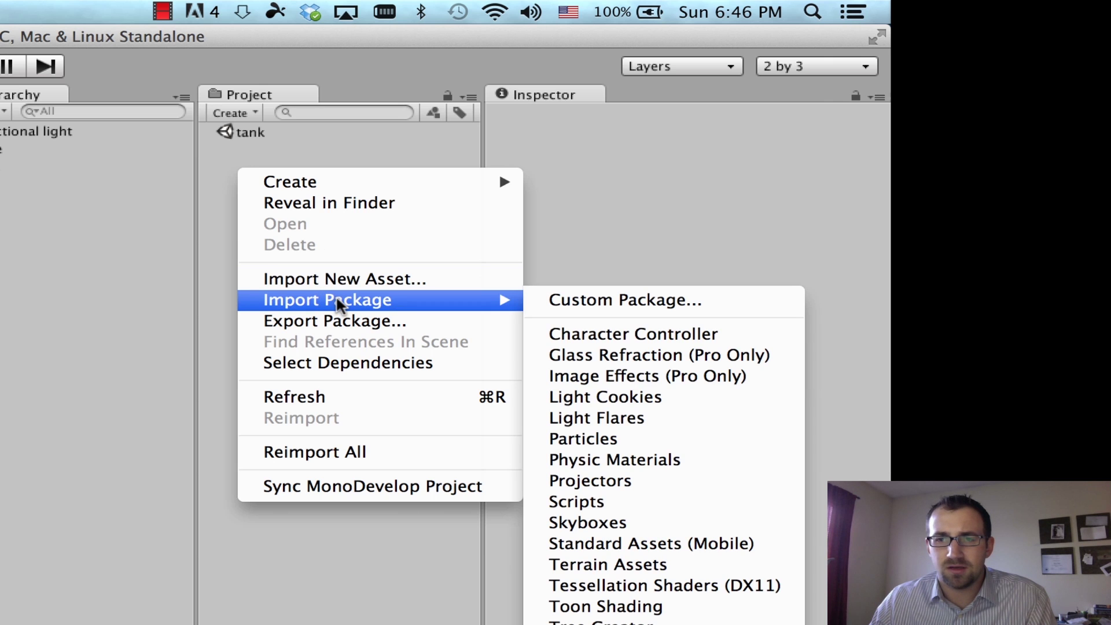
click(615, 523)
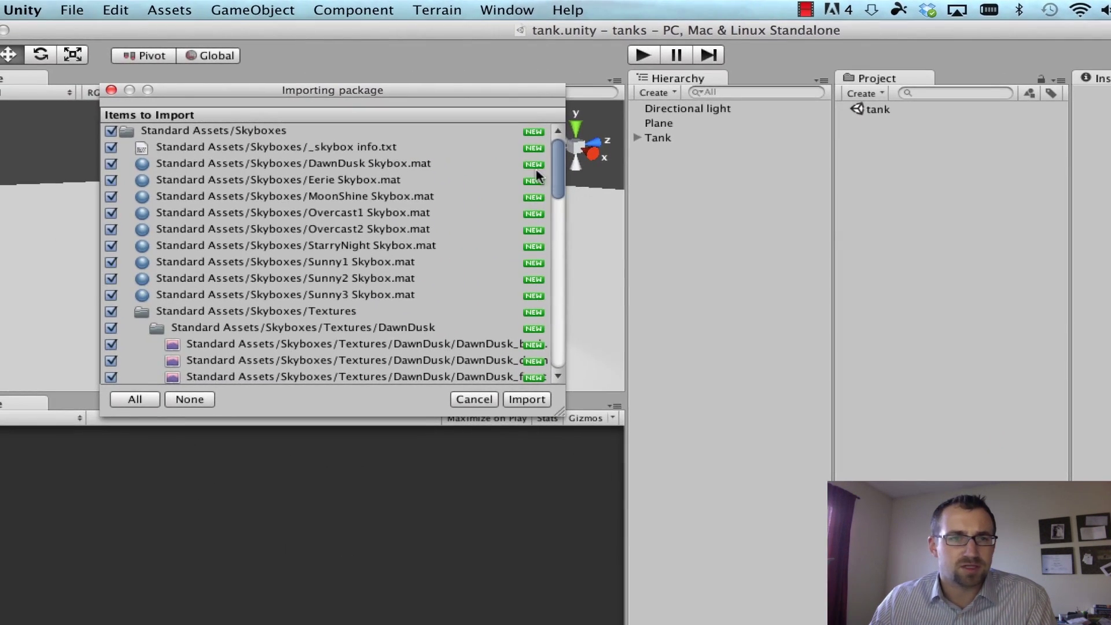
drag(557, 162, 572, 144)
click(526, 399)
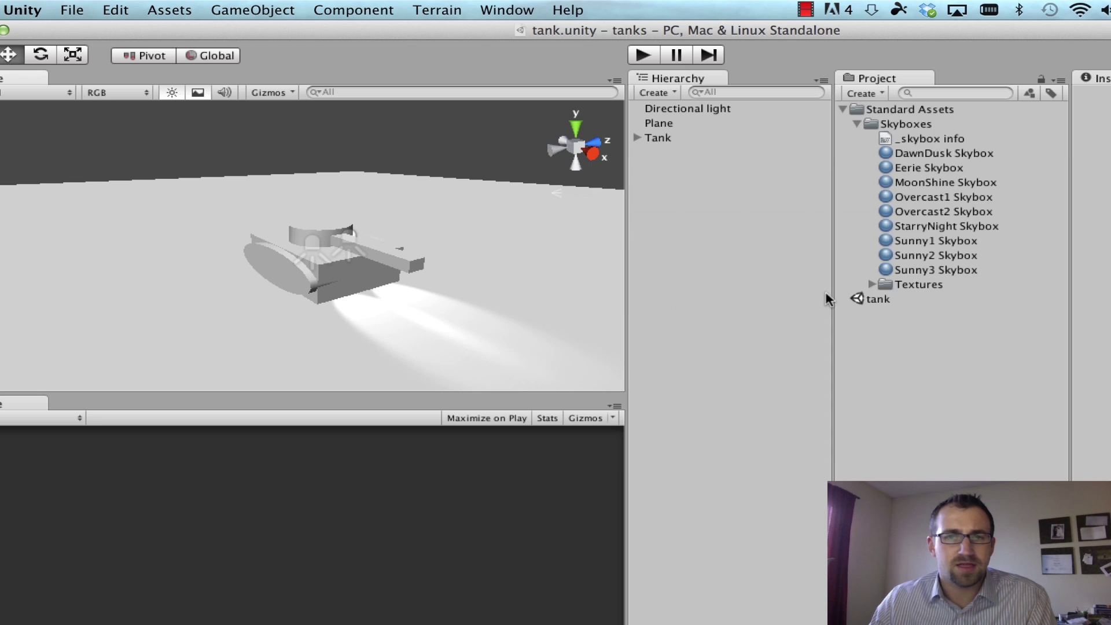
Set the skybox material in the render settings to DawnDusk Skybox and look around the sky in the scene
click(110, 13)
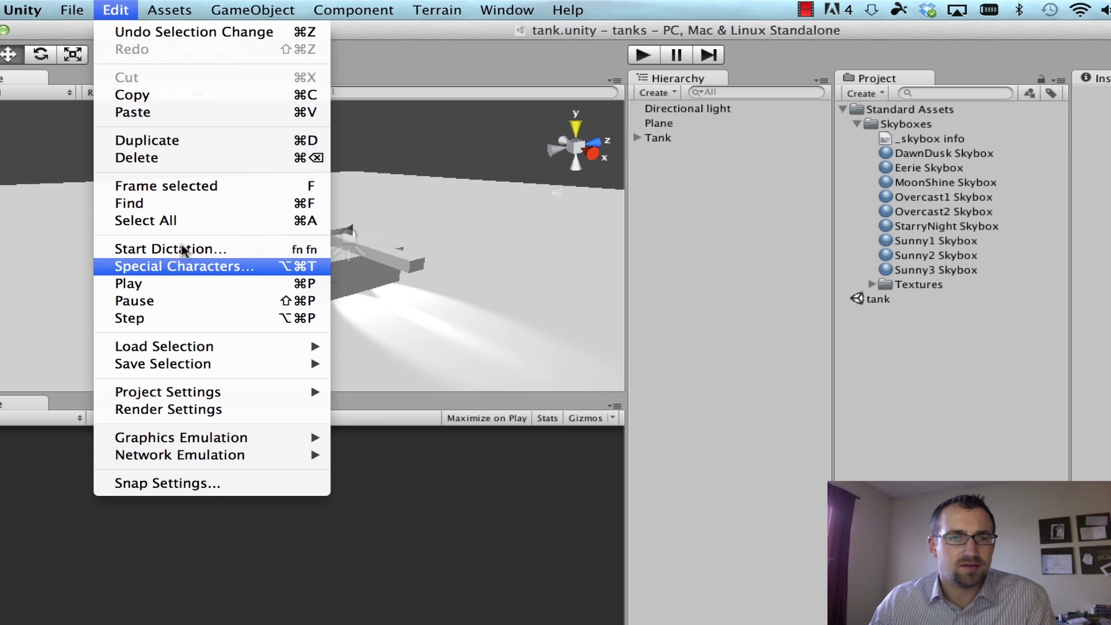
click(181, 413)
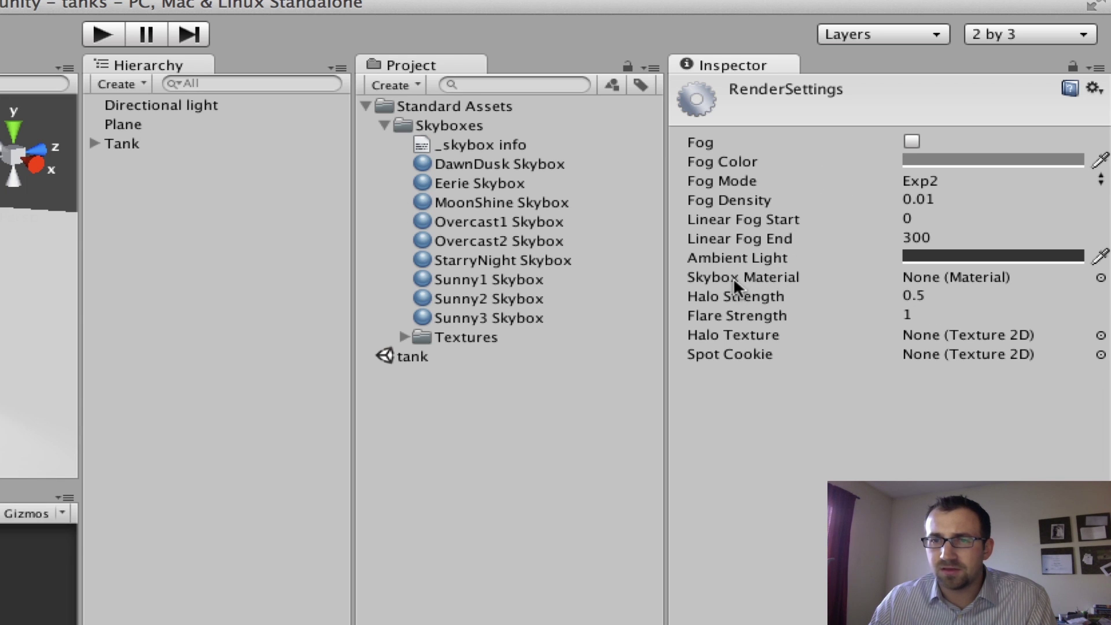
click(1101, 278)
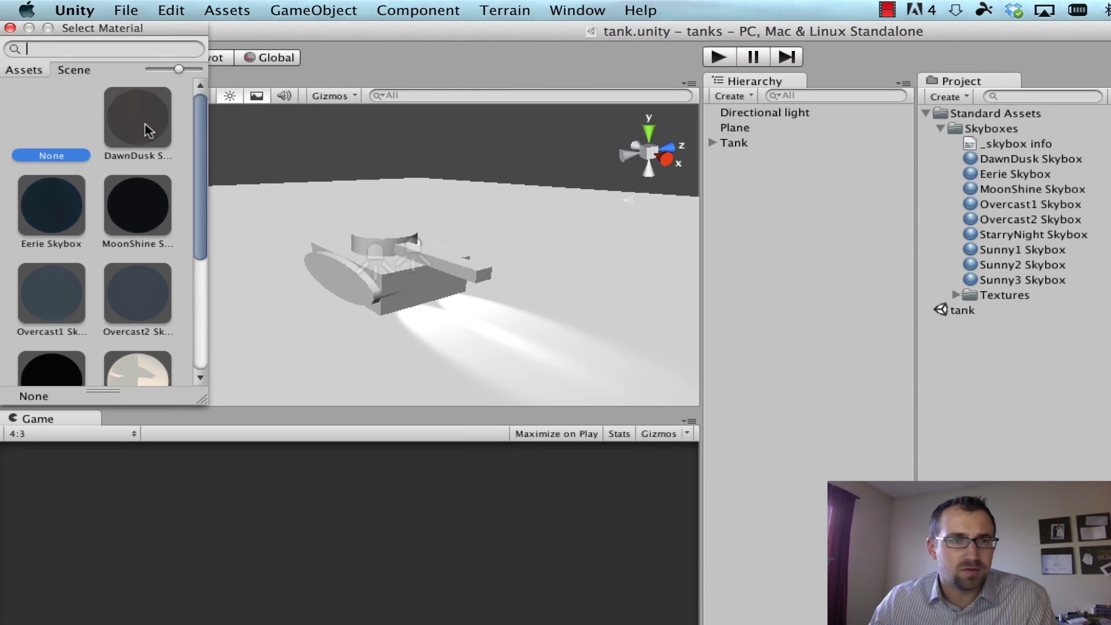
click(145, 130)
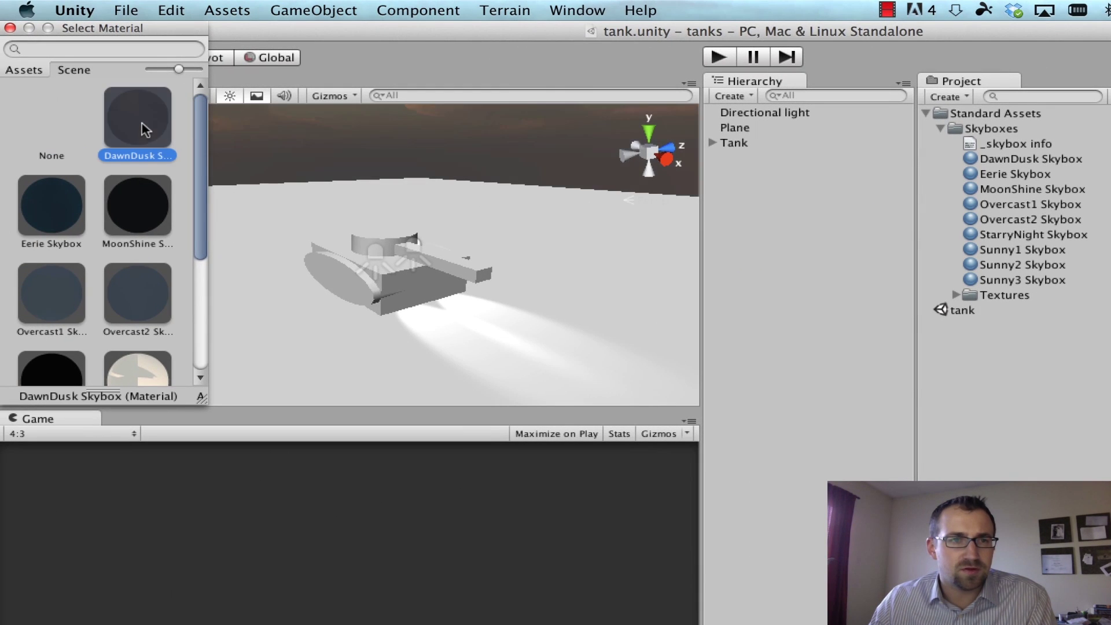
click(448, 144)
alt+drag(453, 148, 105, 1)
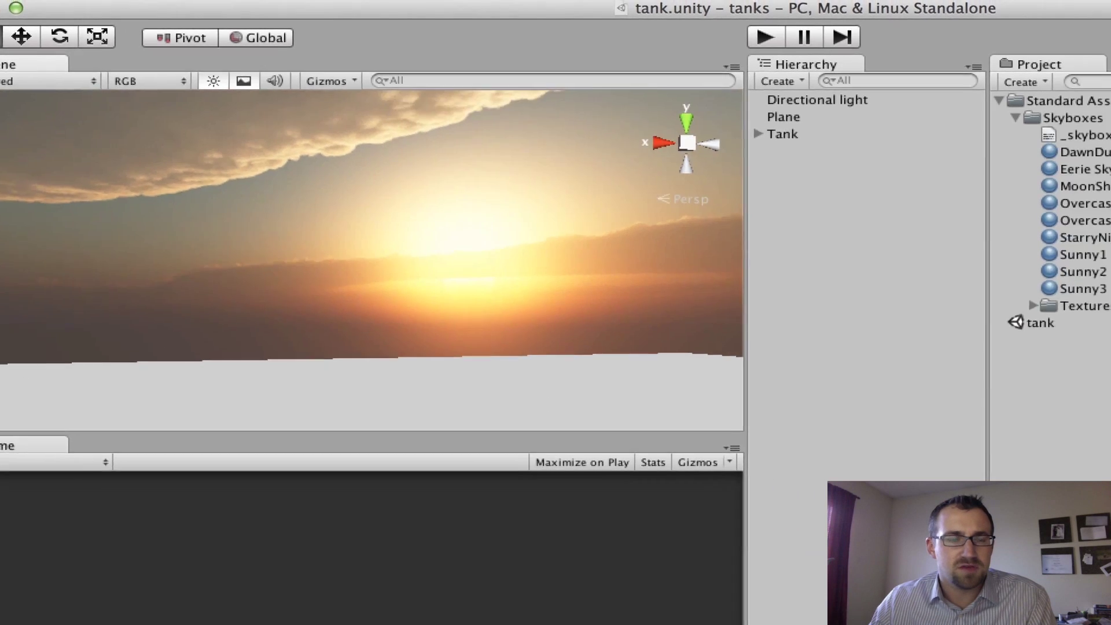
alt+drag(1, 35, 488, 62)
Try the Eerie and MoonShine skyboxes as the scene's skybox material, with the material picker moved clear of the scene
click(1104, 235)
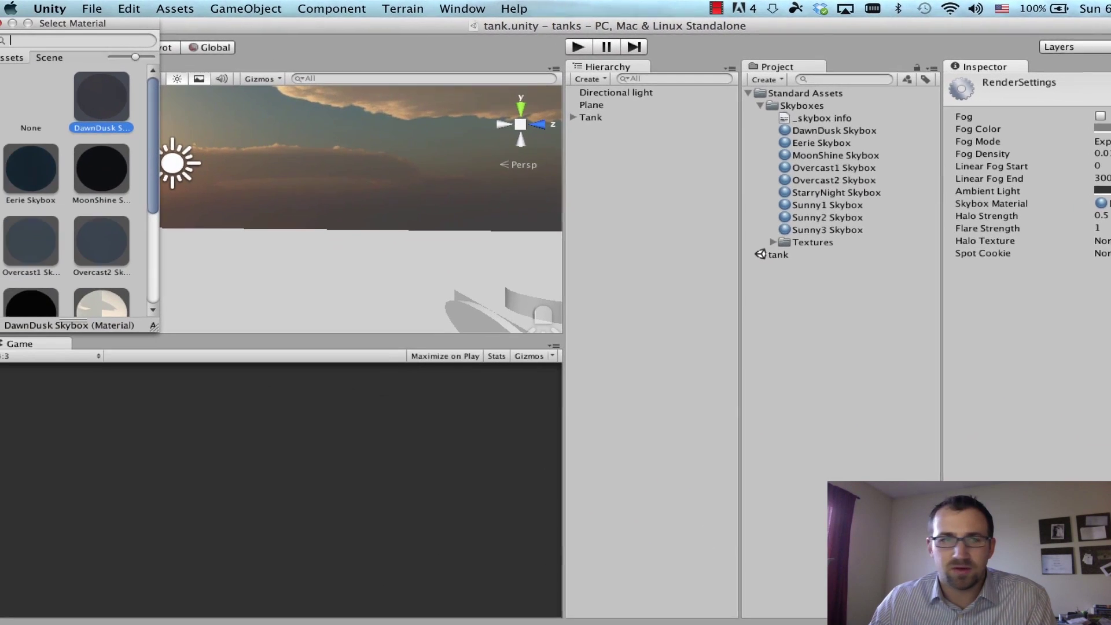
click(40, 182)
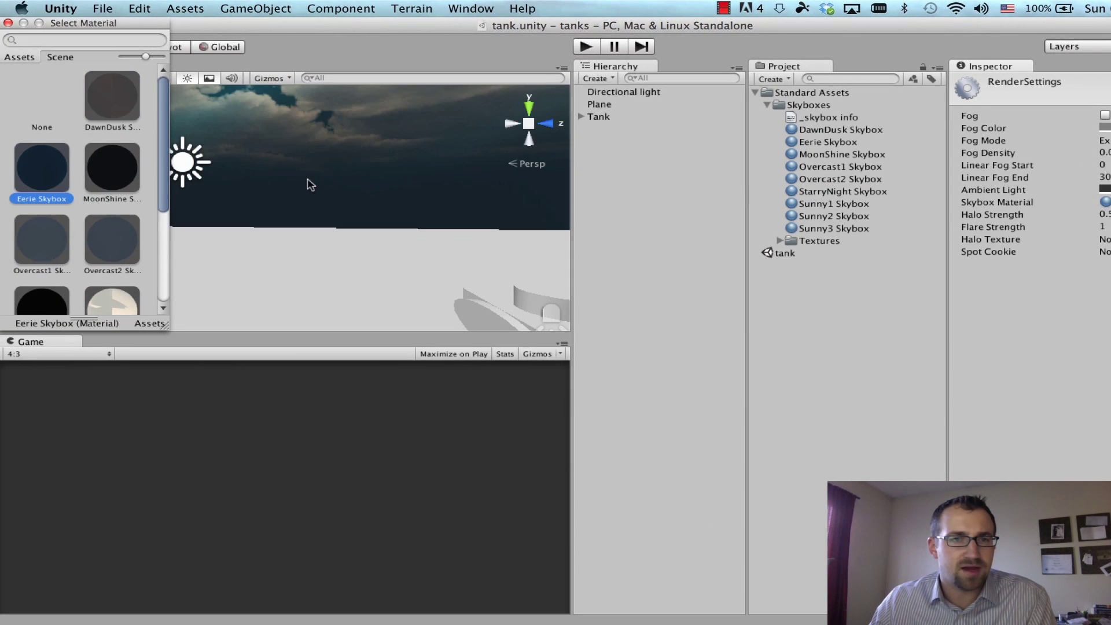
drag(81, 26, 715, 114)
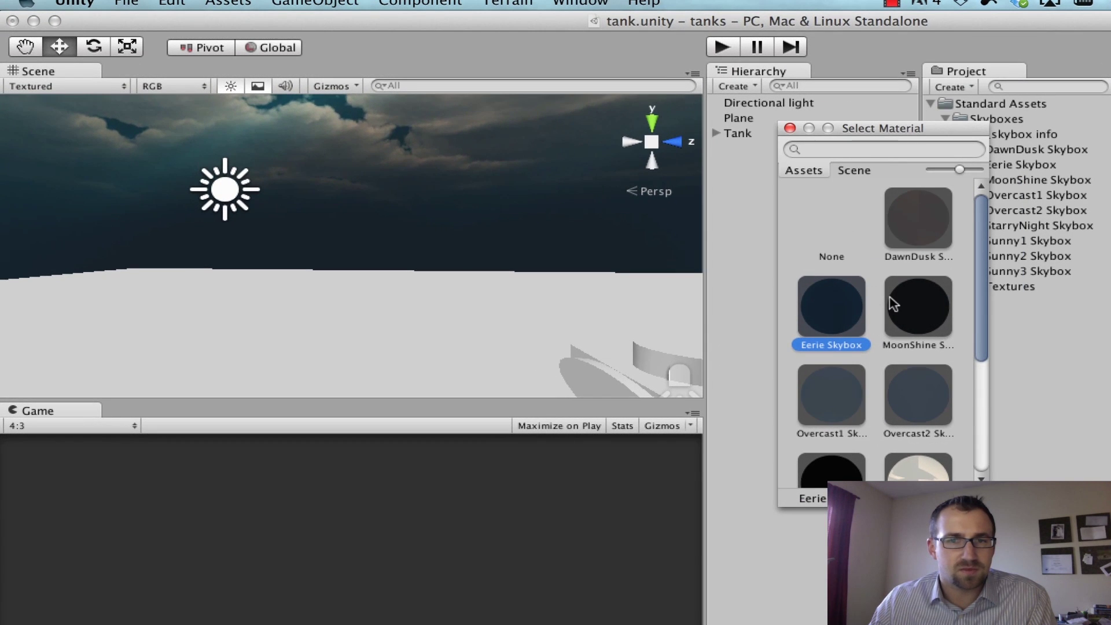
click(900, 307)
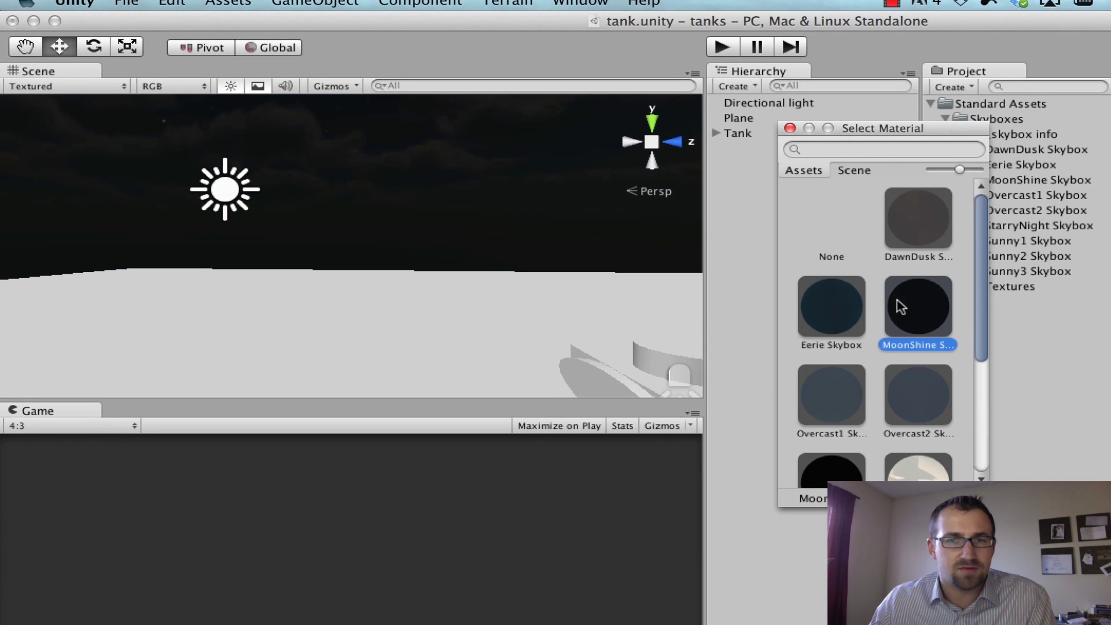
click(425, 199)
alt+drag(495, 239, 524, 165)
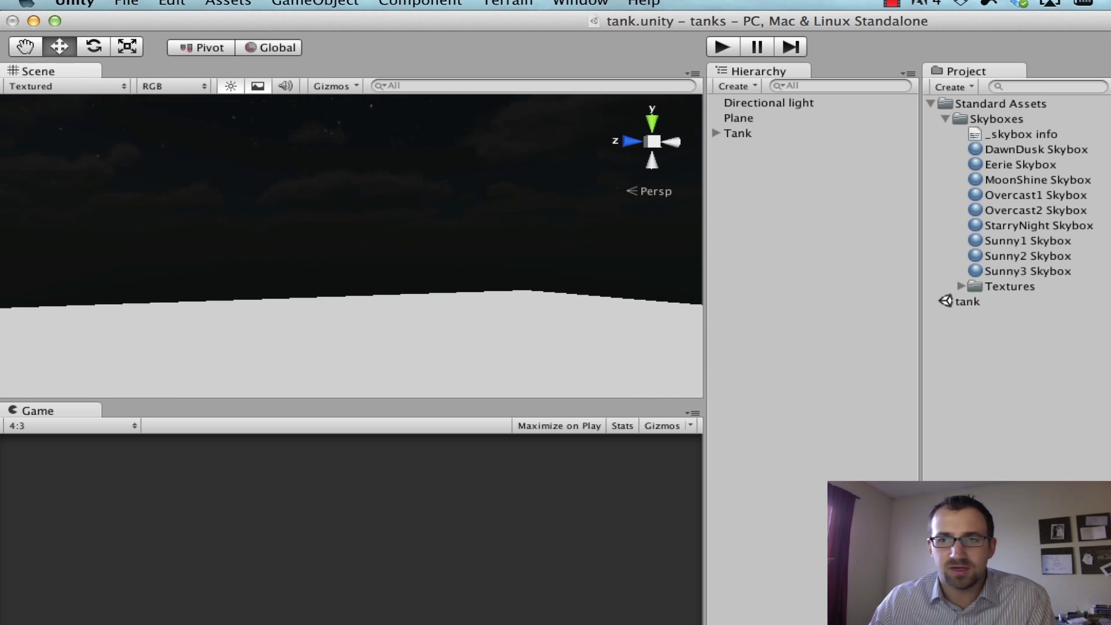
Try the Overcast2, Overcast1 and StarryNight skyboxes as the skybox material and look around the night sky
click(915, 396)
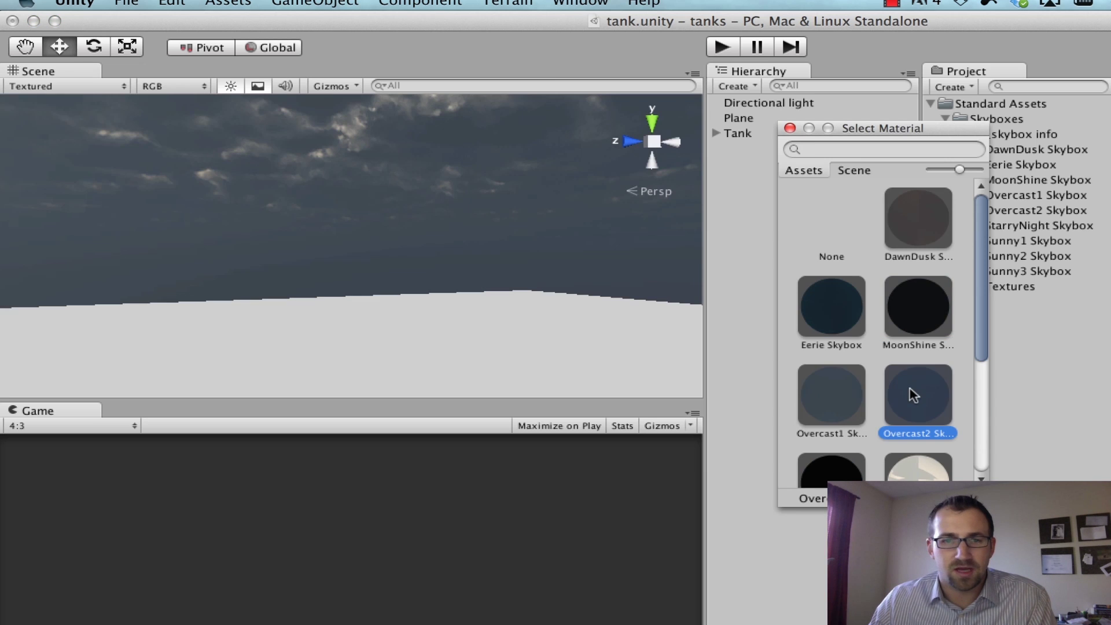
click(835, 400)
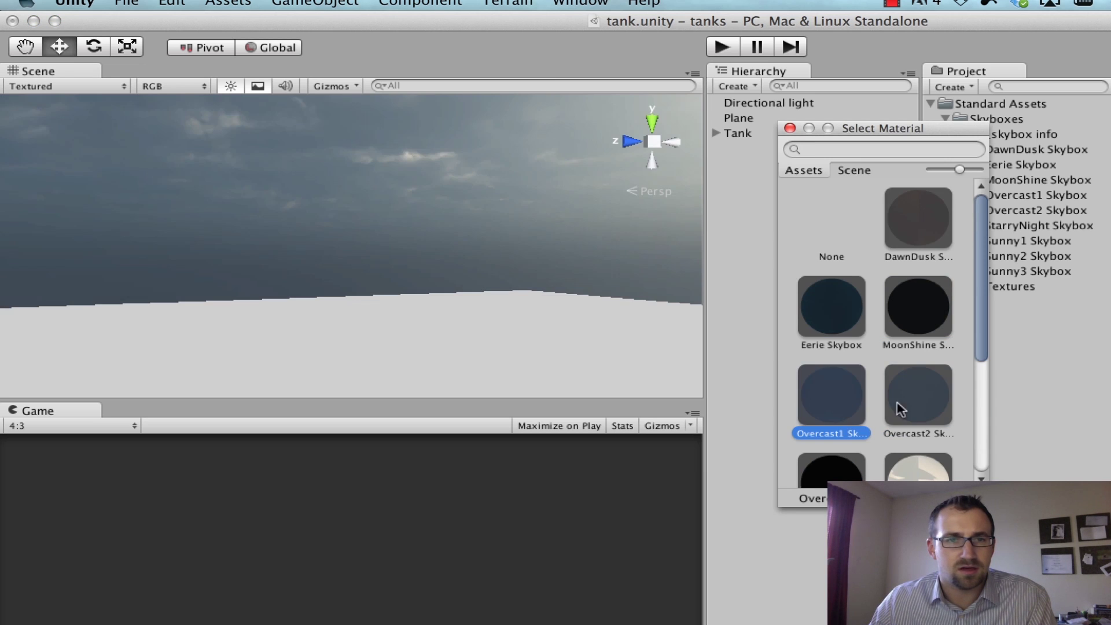
drag(979, 347, 967, 403)
click(839, 371)
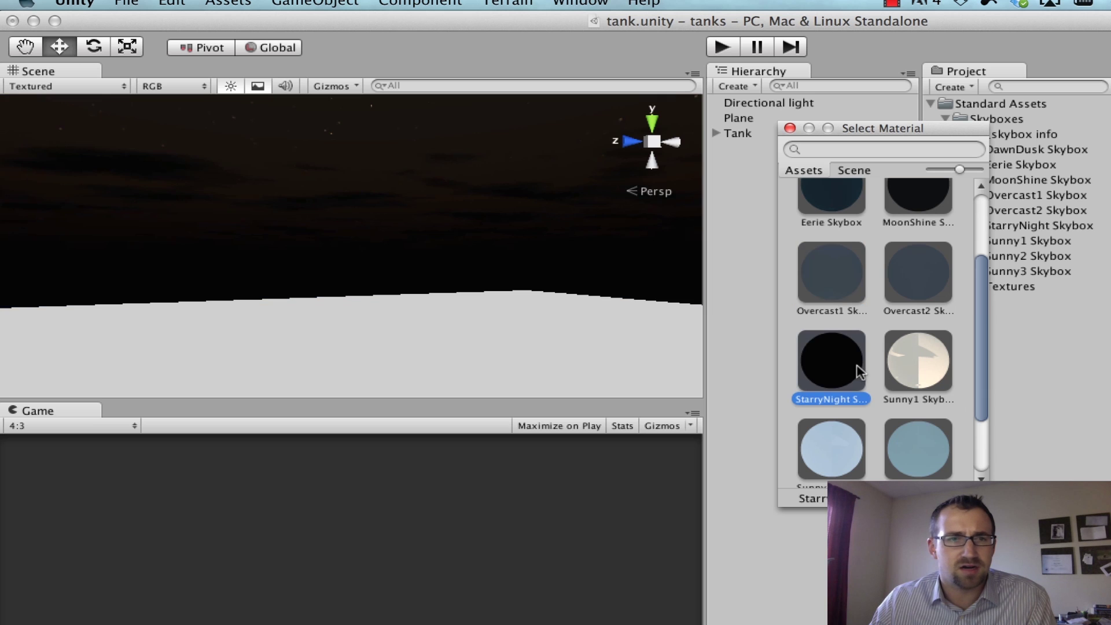
click(484, 206)
right_drag(392, 176, 314, 20)
alt+drag(313, 26, 518, 116)
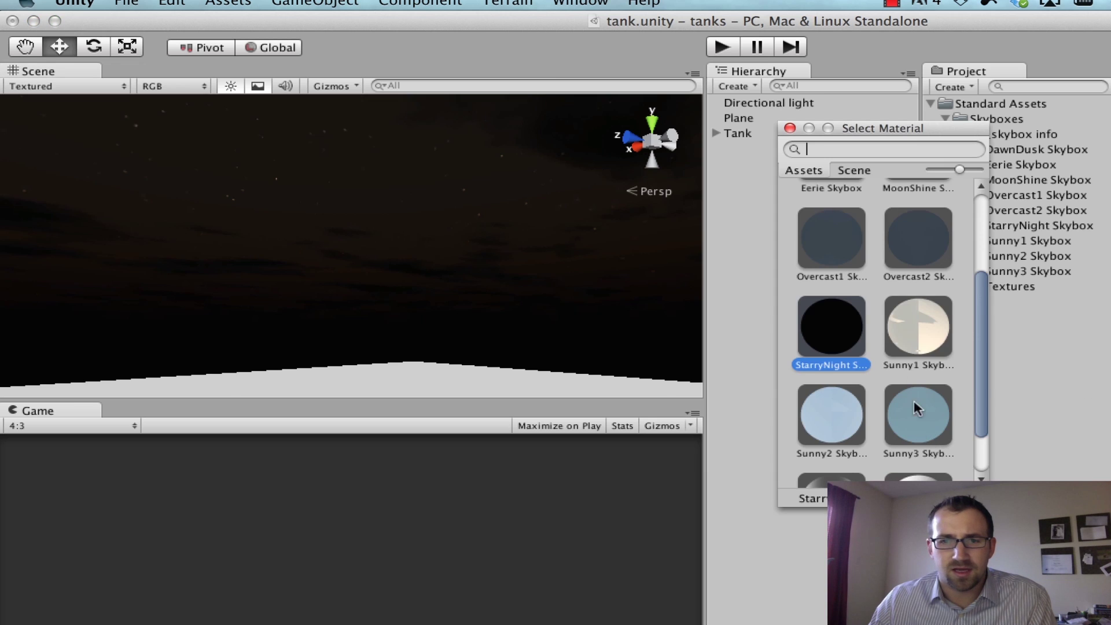
Try the Sunny1, Sunny2 and Sunny3 skyboxes as the scene's skybox material
click(907, 365)
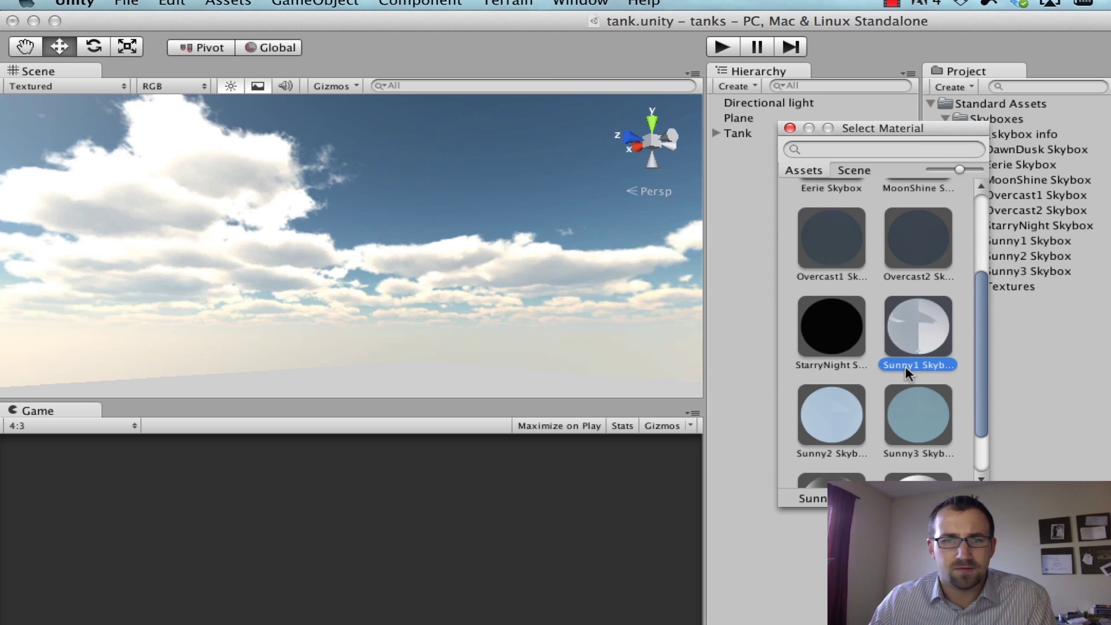
click(916, 404)
click(835, 405)
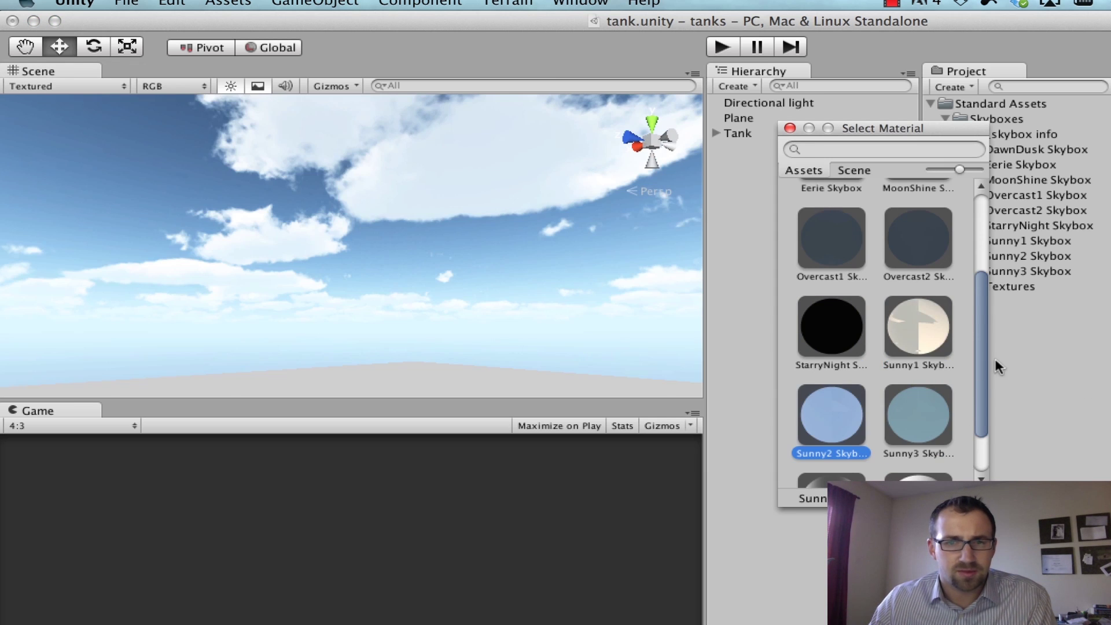
click(988, 387)
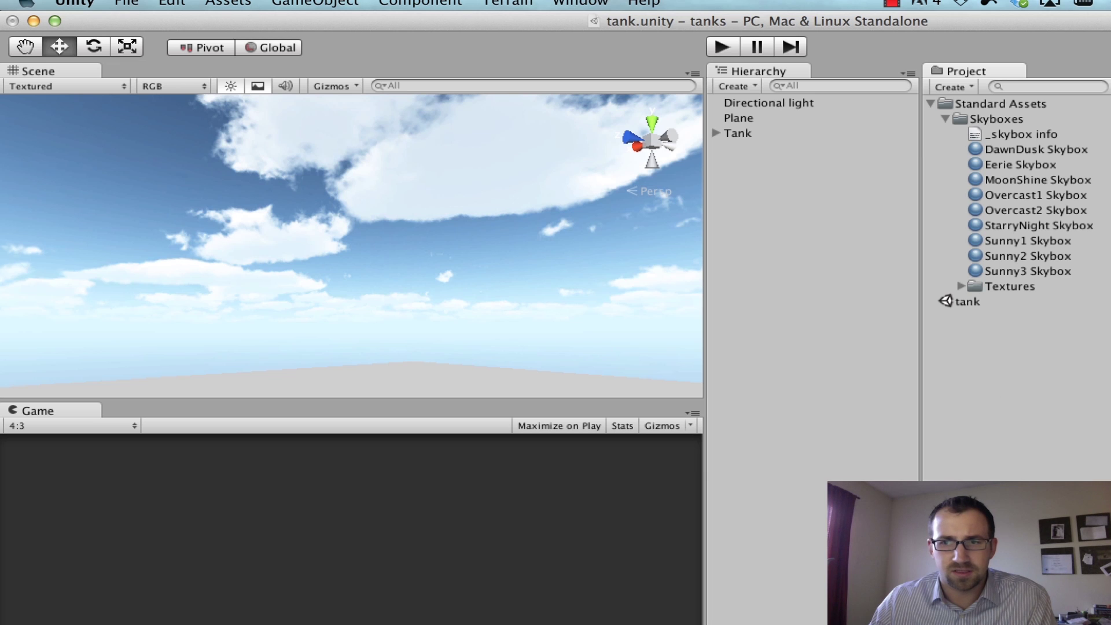
click(919, 375)
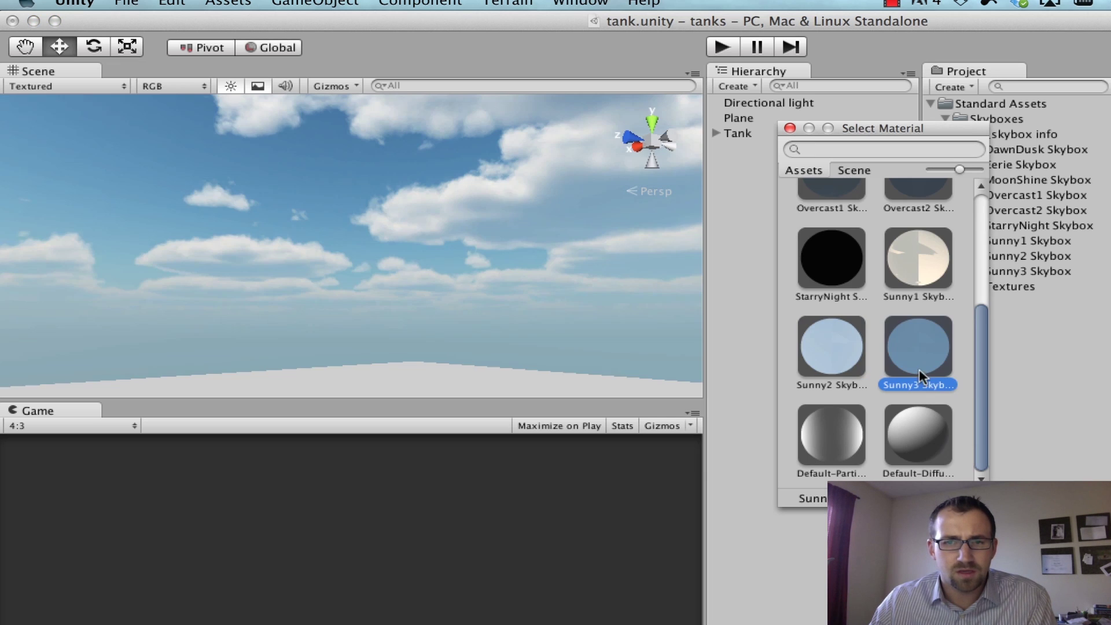
scroll(984, 382, up, 2)
click(930, 301)
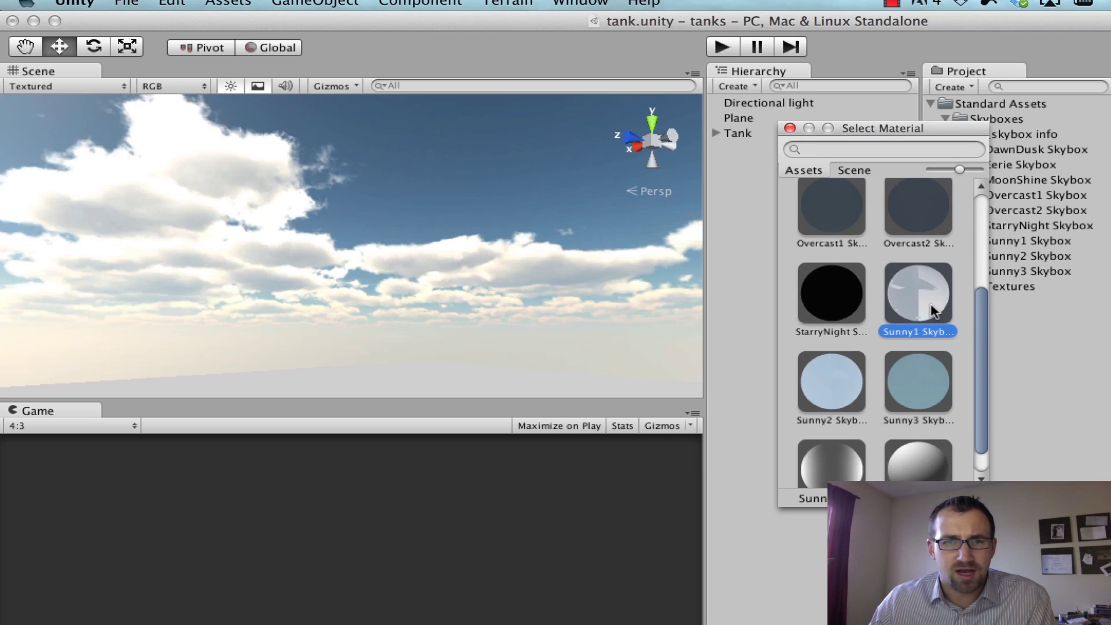
Preview the StarryNight, Overcast2 and Overcast1 skyboxes in the scene once more for comparison
click(845, 318)
scroll(902, 248, up, 1)
click(899, 227)
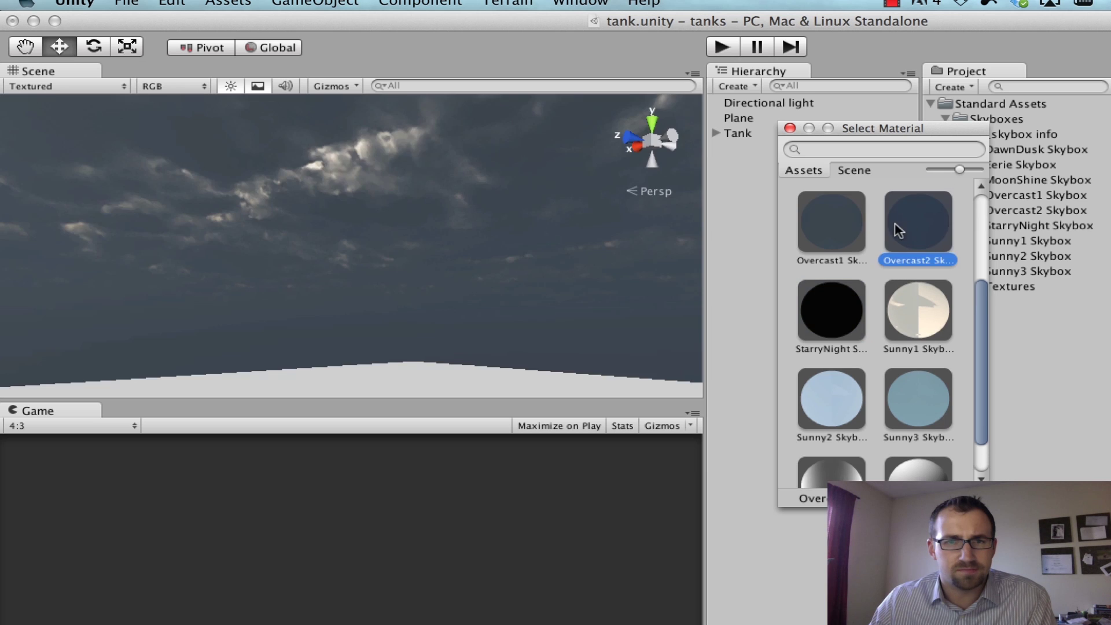
click(857, 223)
scroll(941, 307, up, 5)
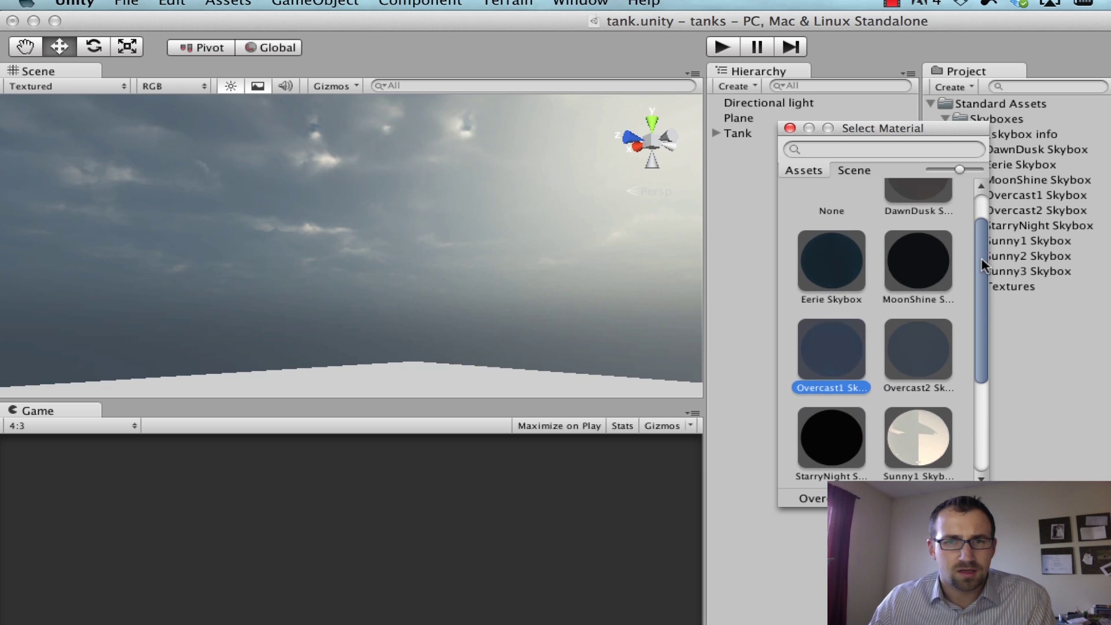
Compare MoonShine and Eerie with DawnDusk again and choose DawnDusk Skybox as the skybox material
click(935, 273)
click(845, 266)
click(926, 214)
scroll(925, 243, up, 2)
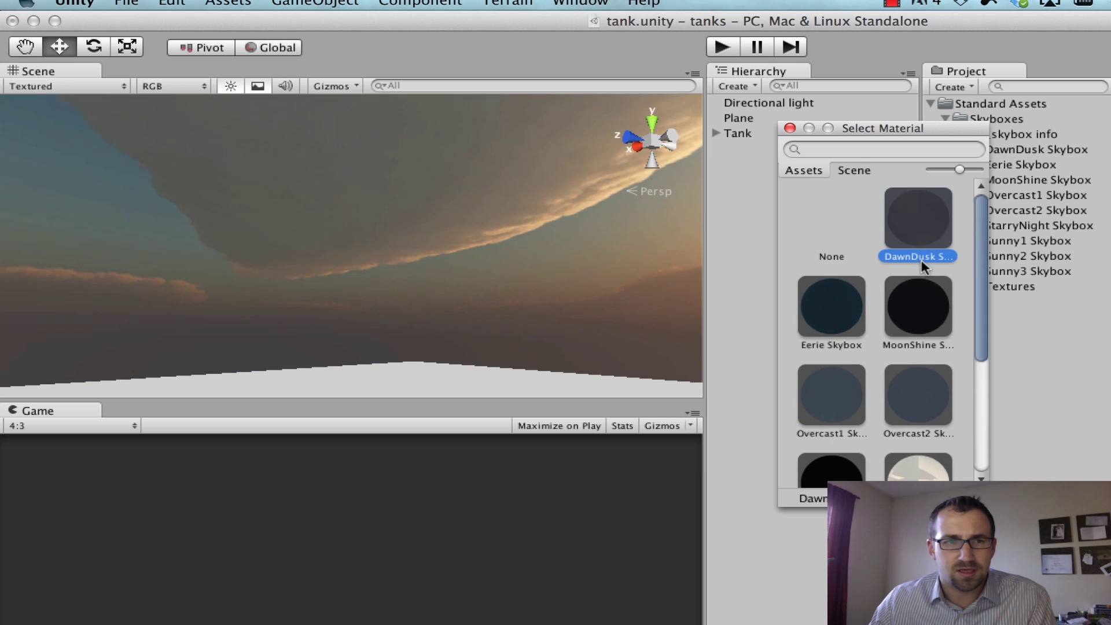
click(907, 299)
click(844, 302)
click(920, 232)
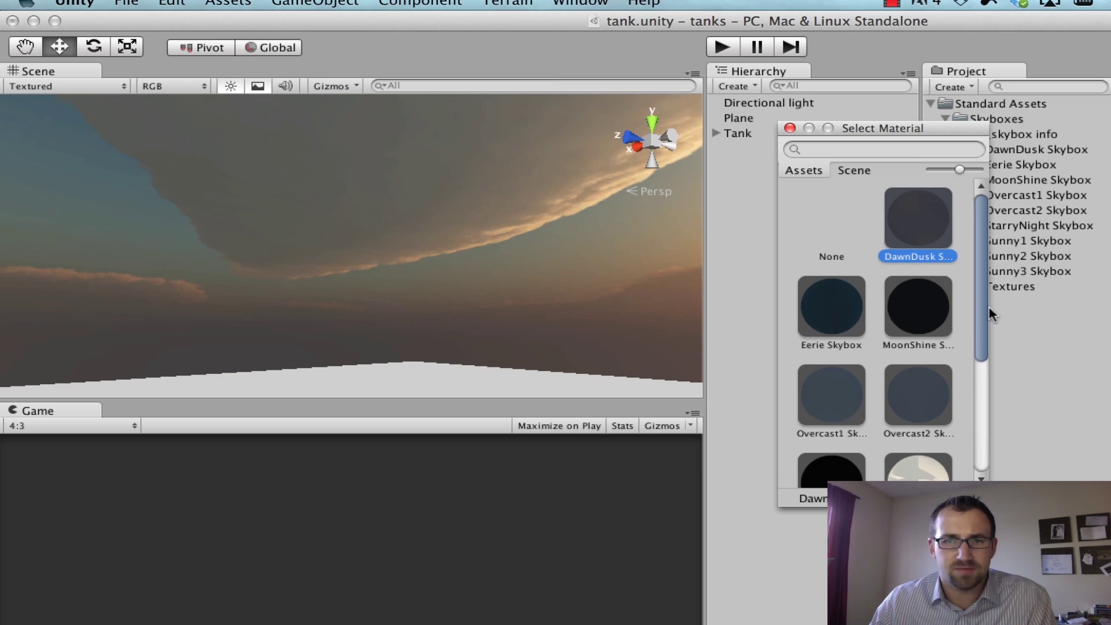
scroll(981, 324, down, 3)
scroll(978, 336, up, 3)
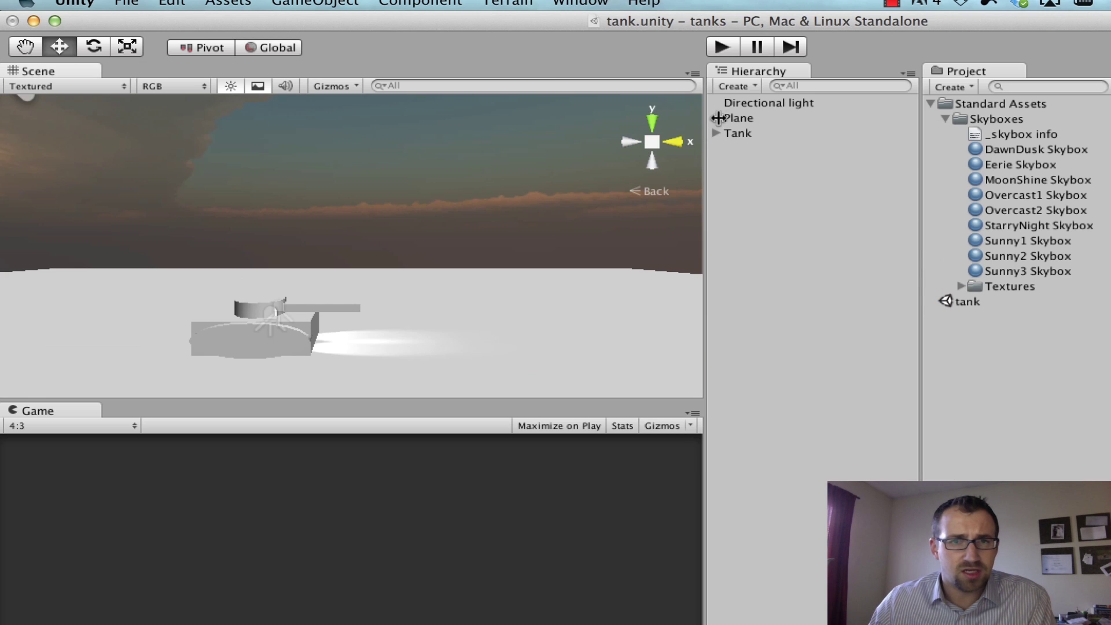
Tint the directional light pale yellow by lowering the blue value of its colour to 204
click(716, 109)
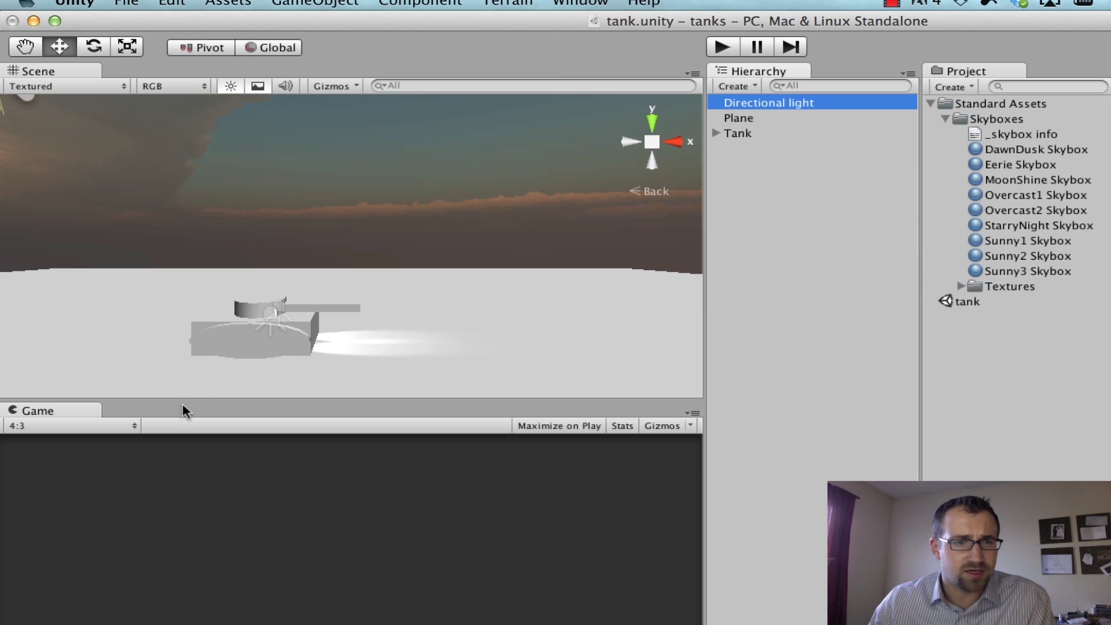
scroll(148, 248, down, 5)
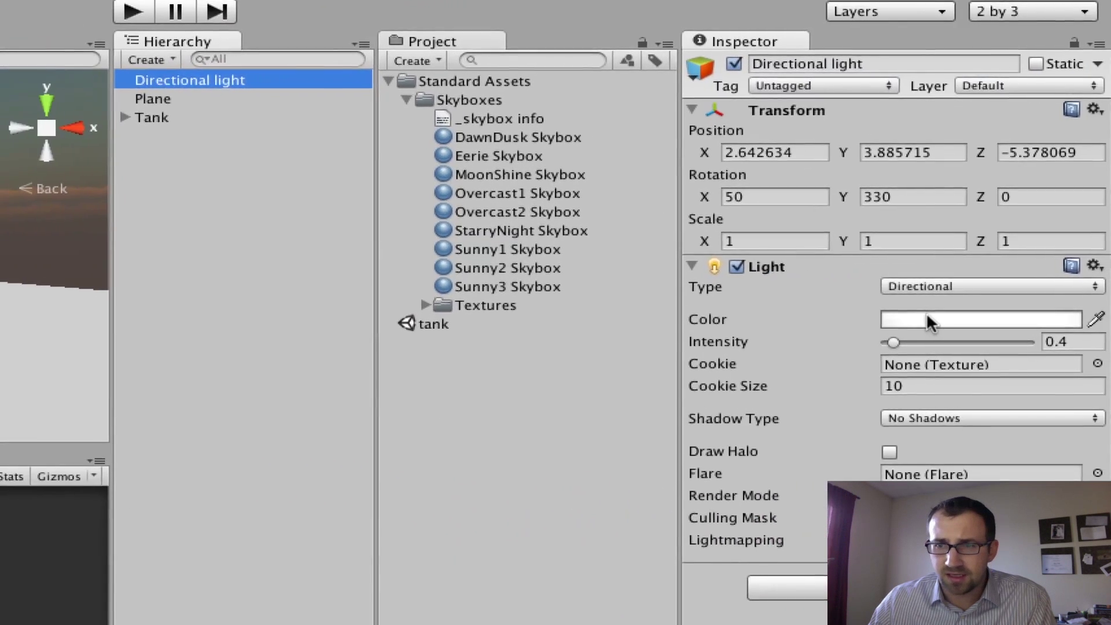
click(926, 317)
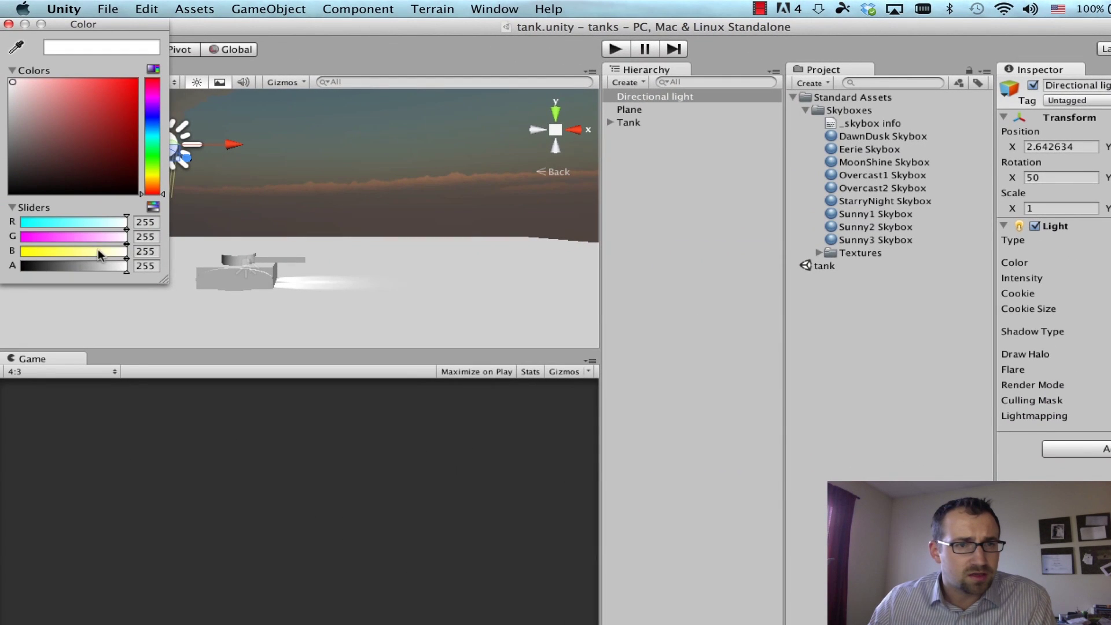
drag(122, 259, 107, 256)
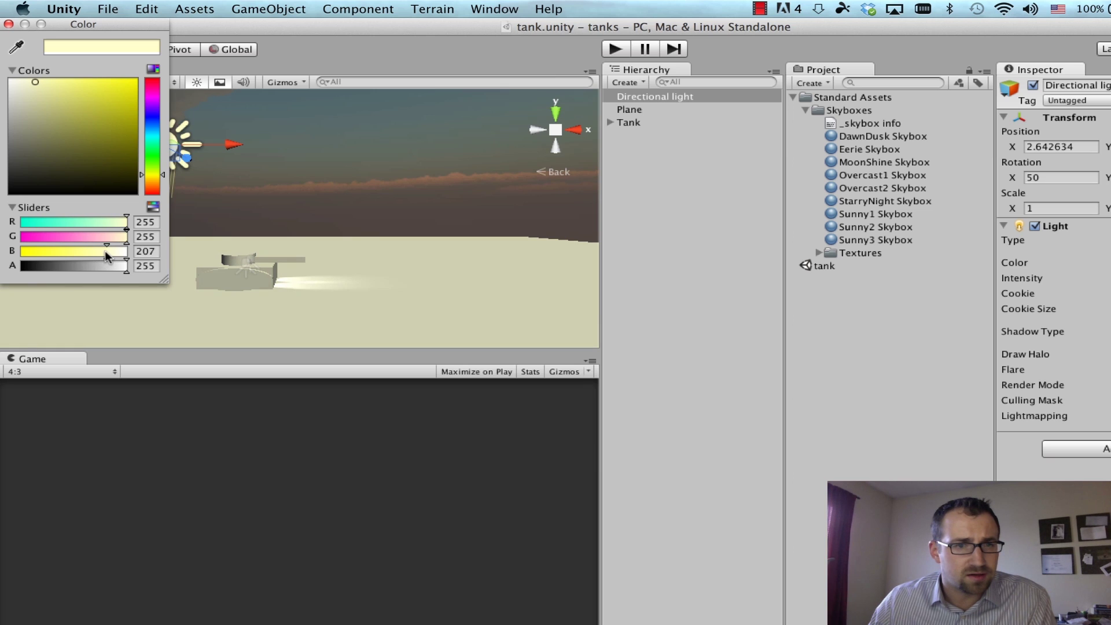
click(294, 58)
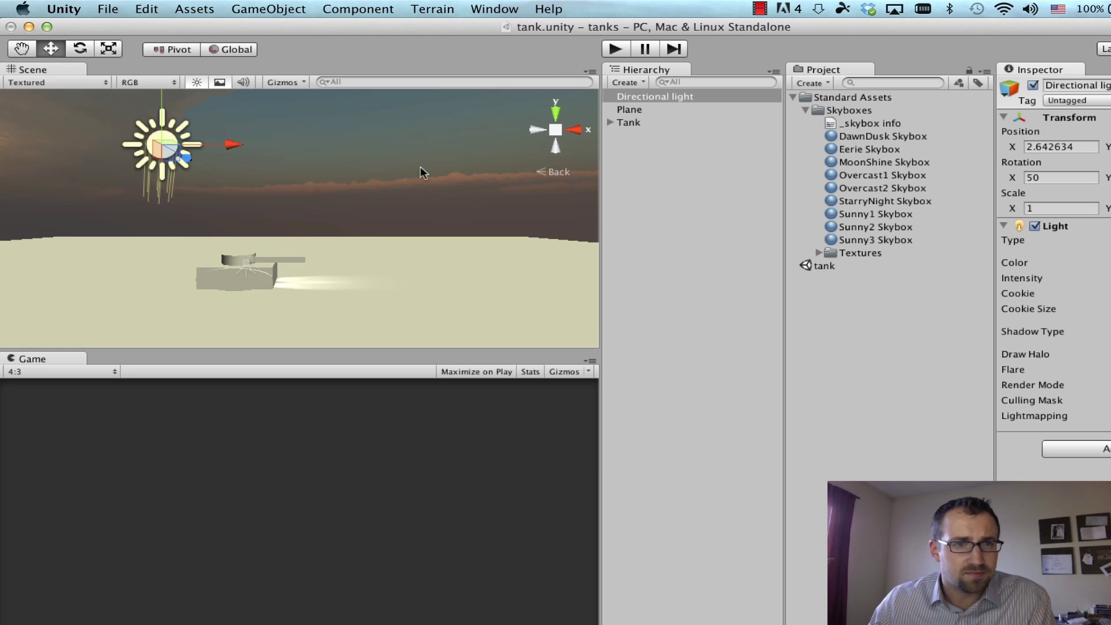
Shift the directional light's hue from yellow to a pale orange with RGB values 255, 235, 204
scroll(330, 208, up, 8)
scroll(328, 219, down, 4)
scroll(327, 216, down, 5)
right_drag(351, 212, 325, 256)
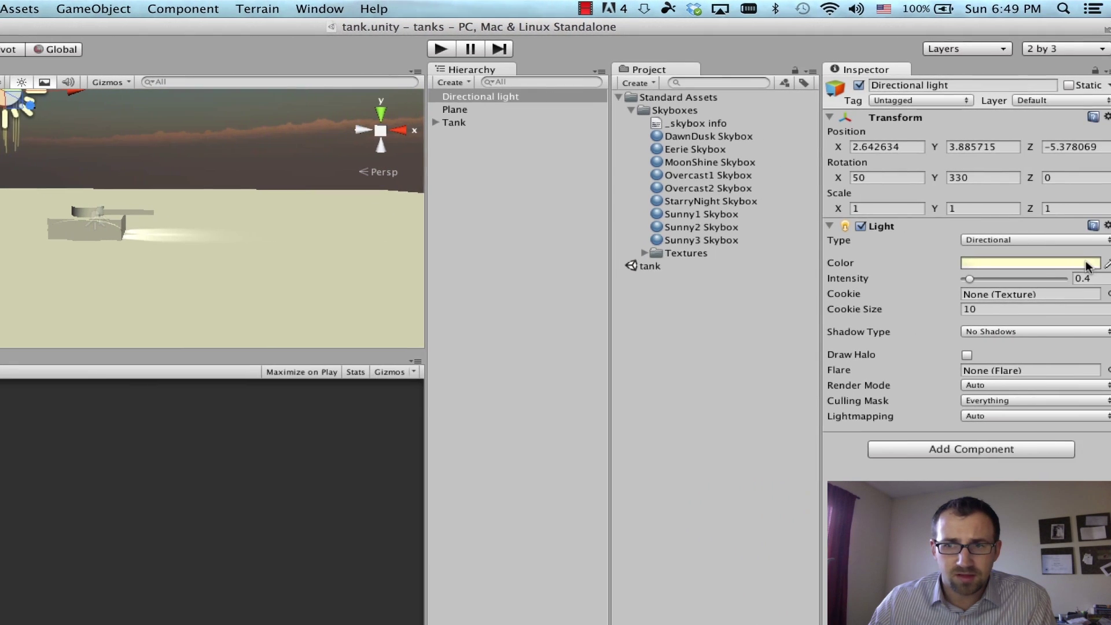
click(1086, 261)
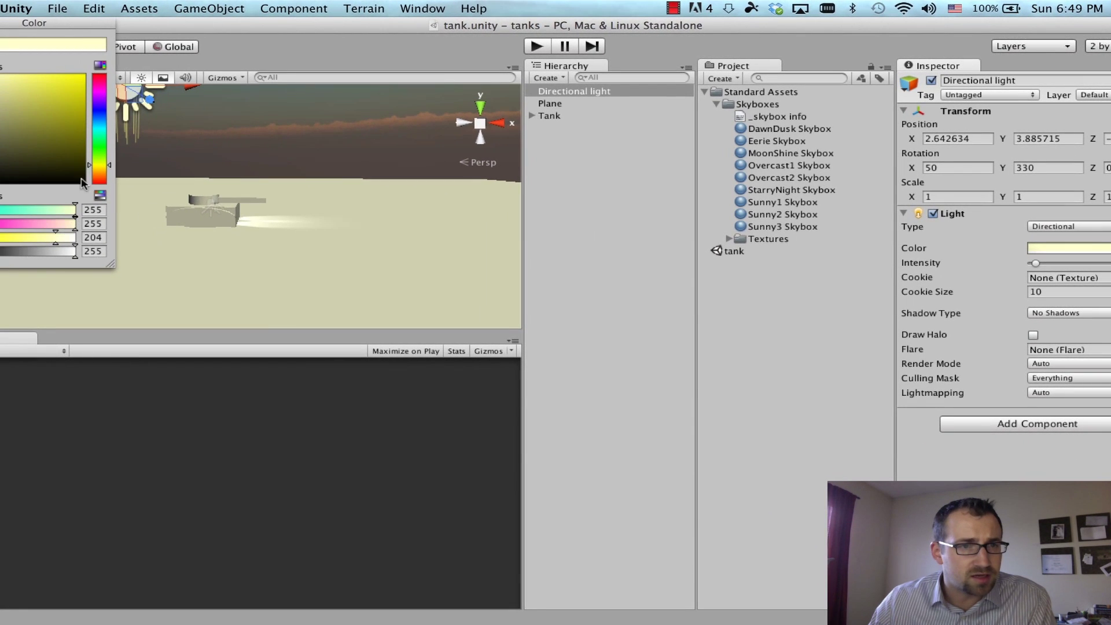
drag(96, 171, 98, 180)
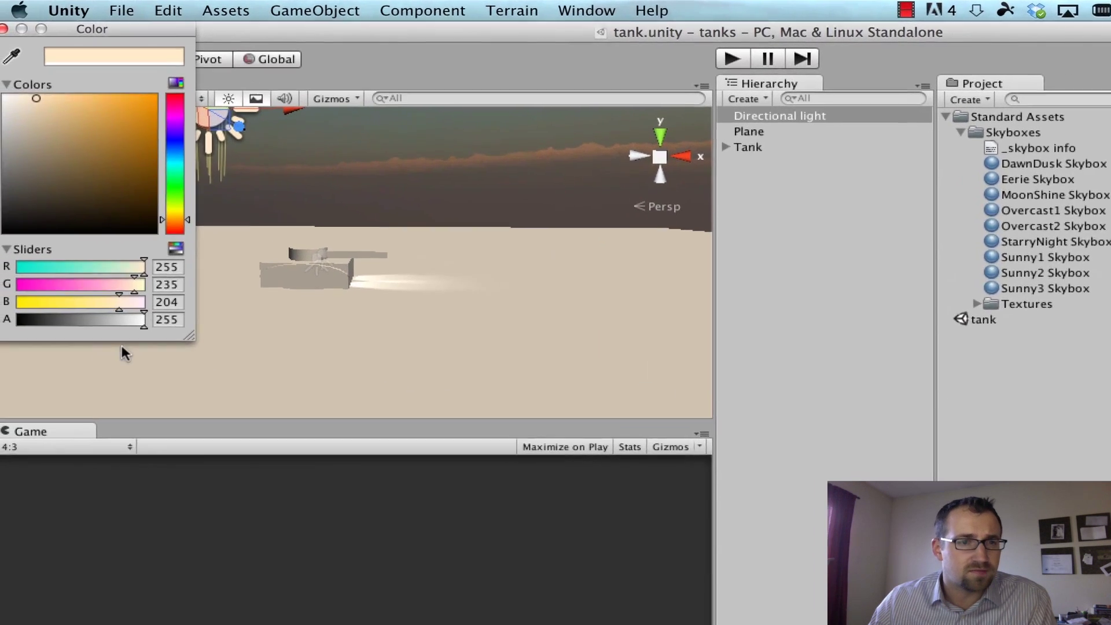
click(136, 258)
Examine the tank, the ground plane and the dusk sky from several angles under the tinted light
scroll(178, 217, down, 3)
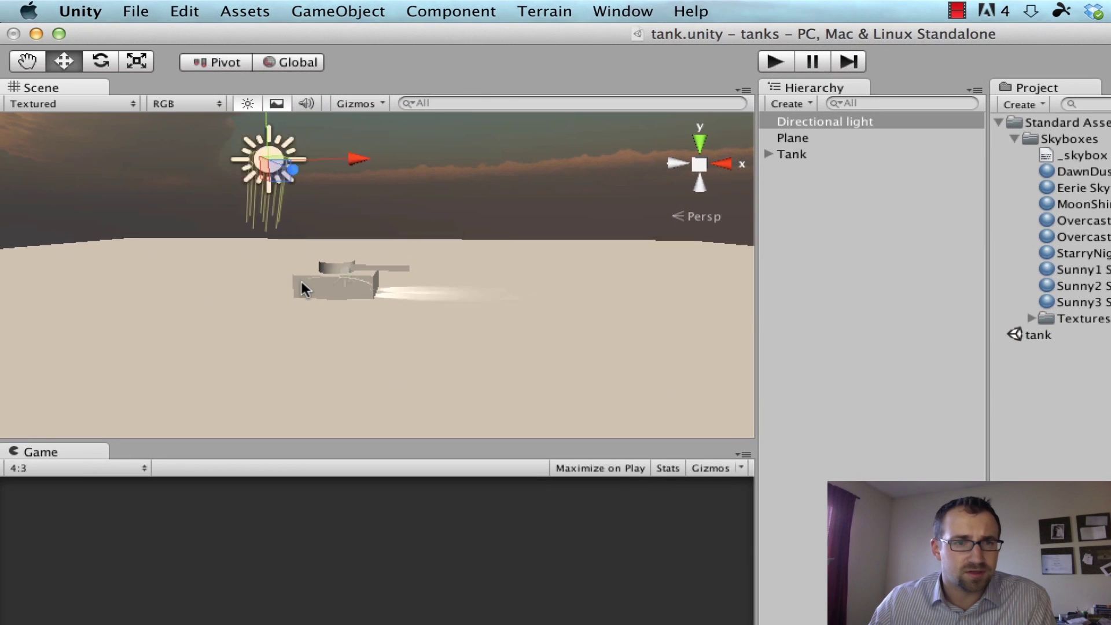
alt+drag(470, 195, 1089, 243)
scroll(429, 249, up, 3)
right_drag(1088, 249, 539, 219)
alt+drag(539, 220, 517, 374)
scroll(464, 339, down, 5)
scroll(464, 339, down, 5)
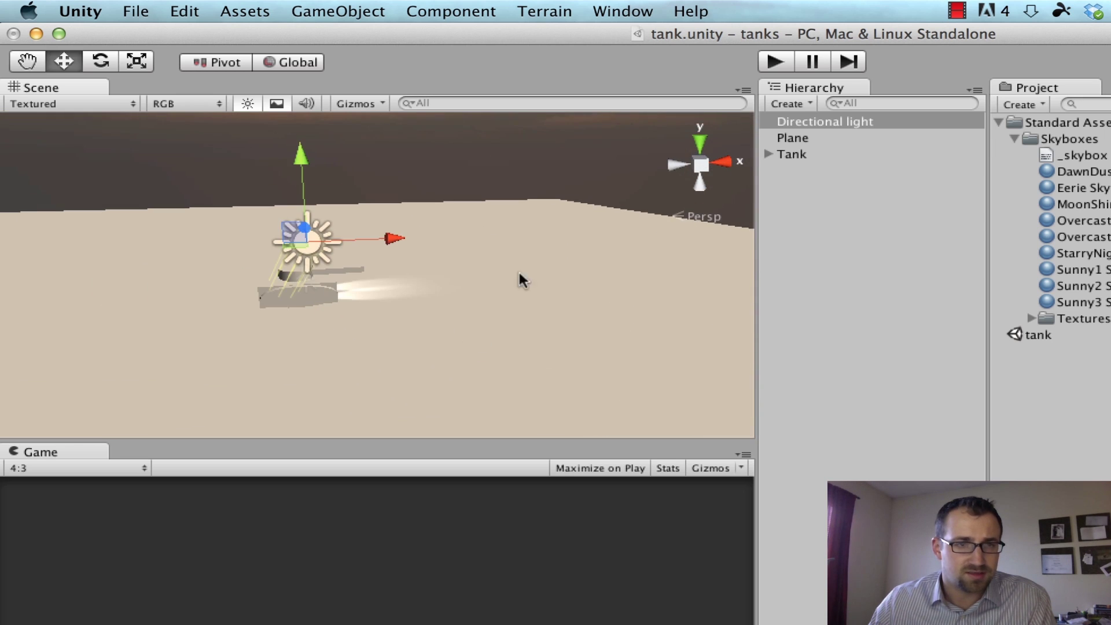
scroll(512, 193, up, 5)
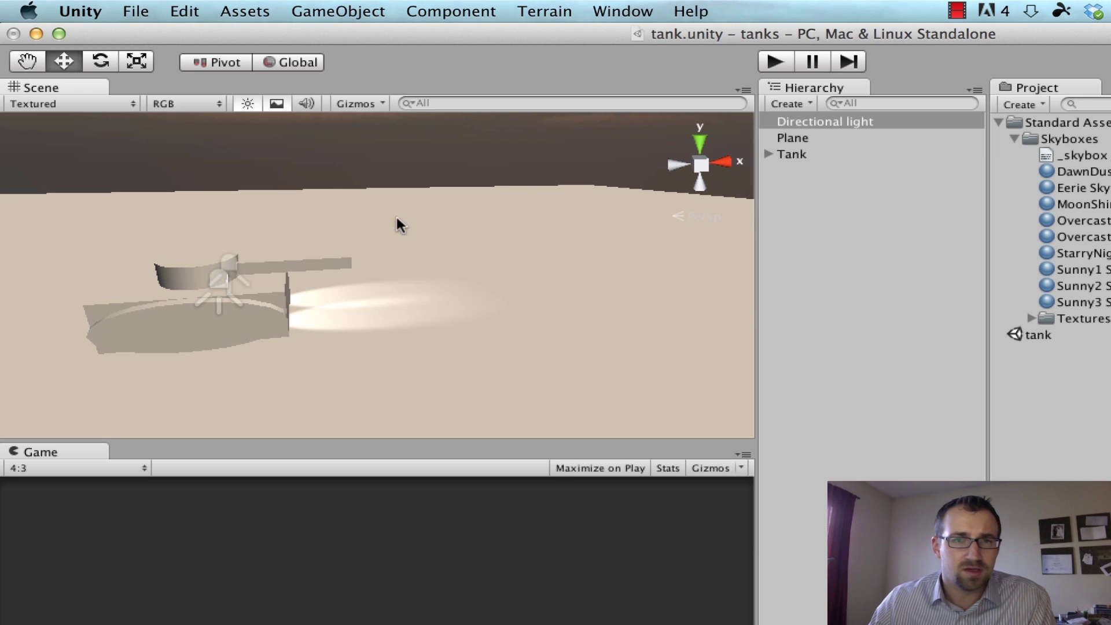
alt+drag(288, 180, 218, 171)
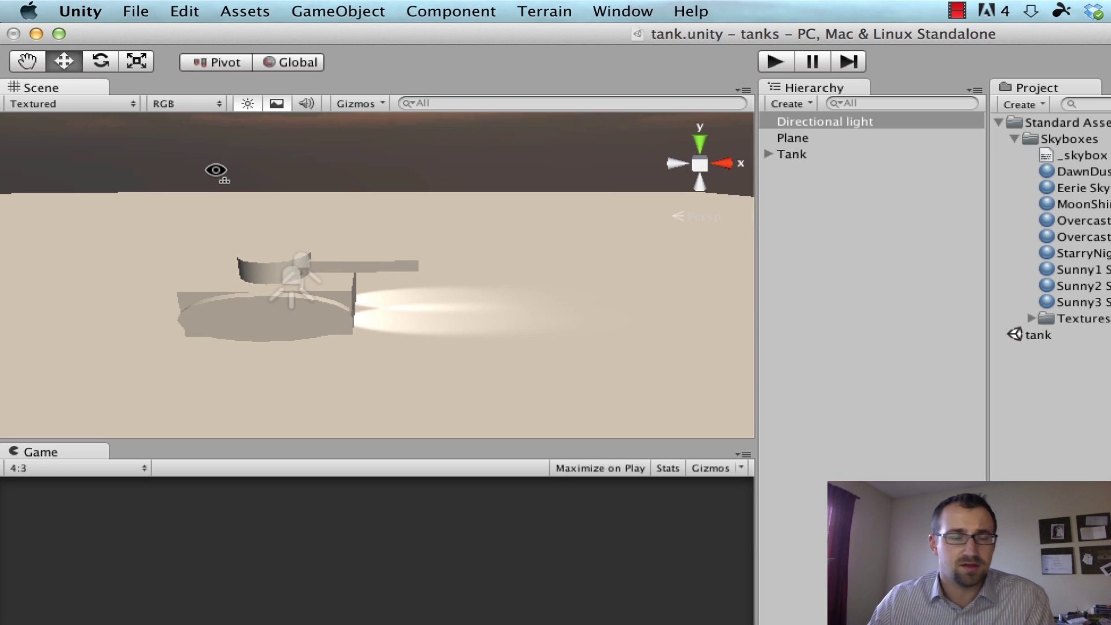